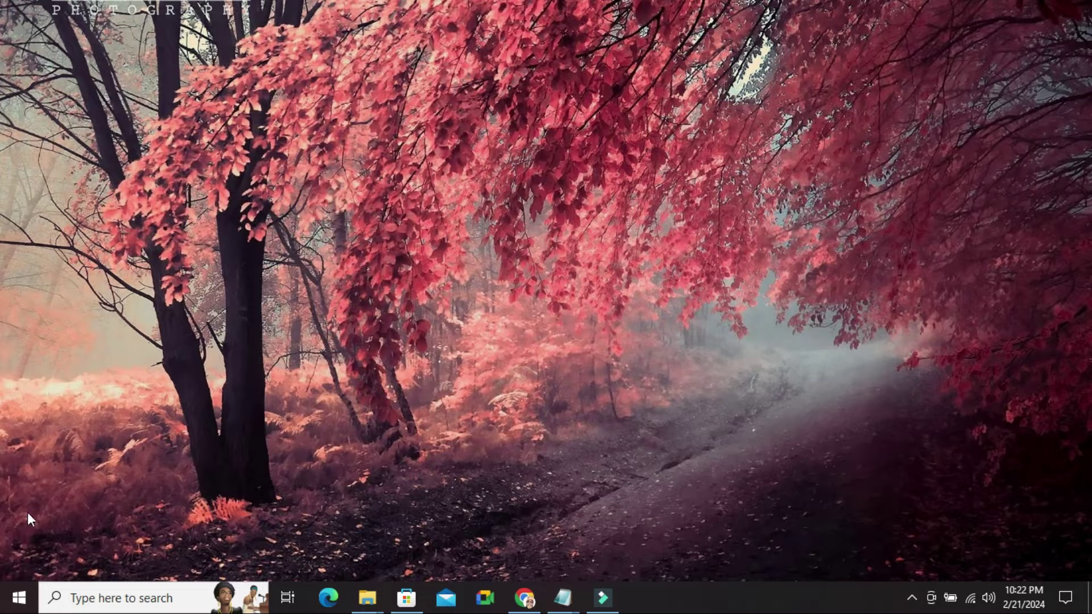
# Expand the Start menu's Recently added list, then reach Settings > Personalization.
pyautogui.click(23, 599)
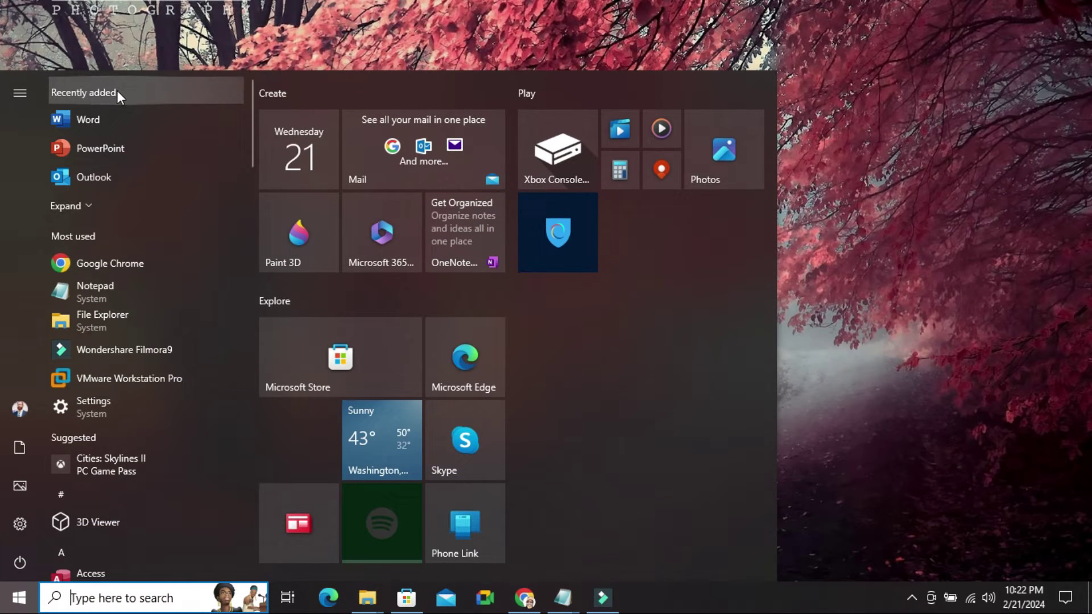
pyautogui.click(91, 208)
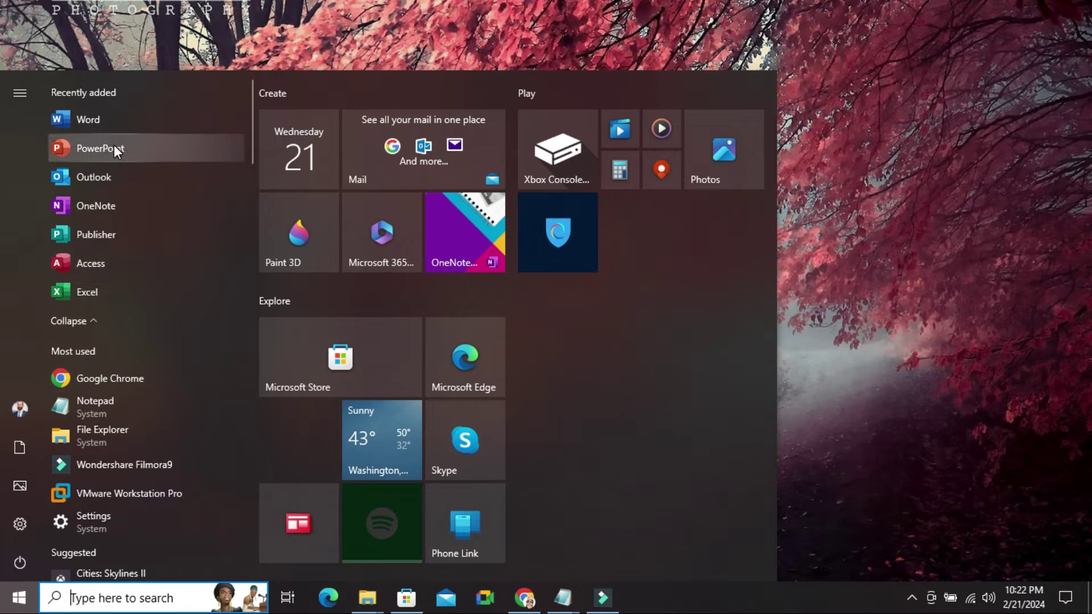
pyautogui.moveTo(20, 523)
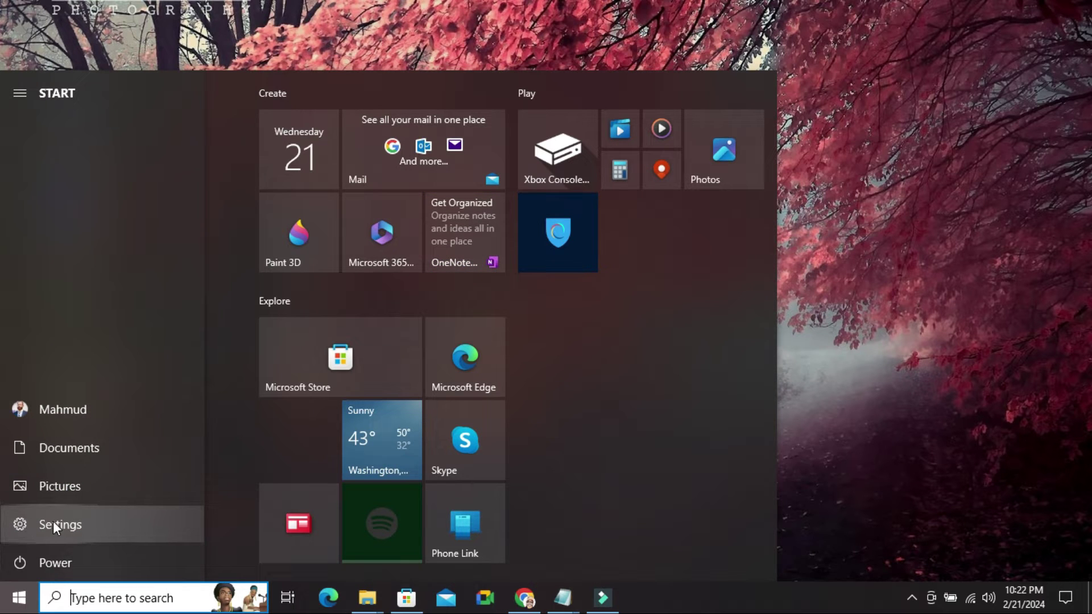
pyautogui.click(53, 521)
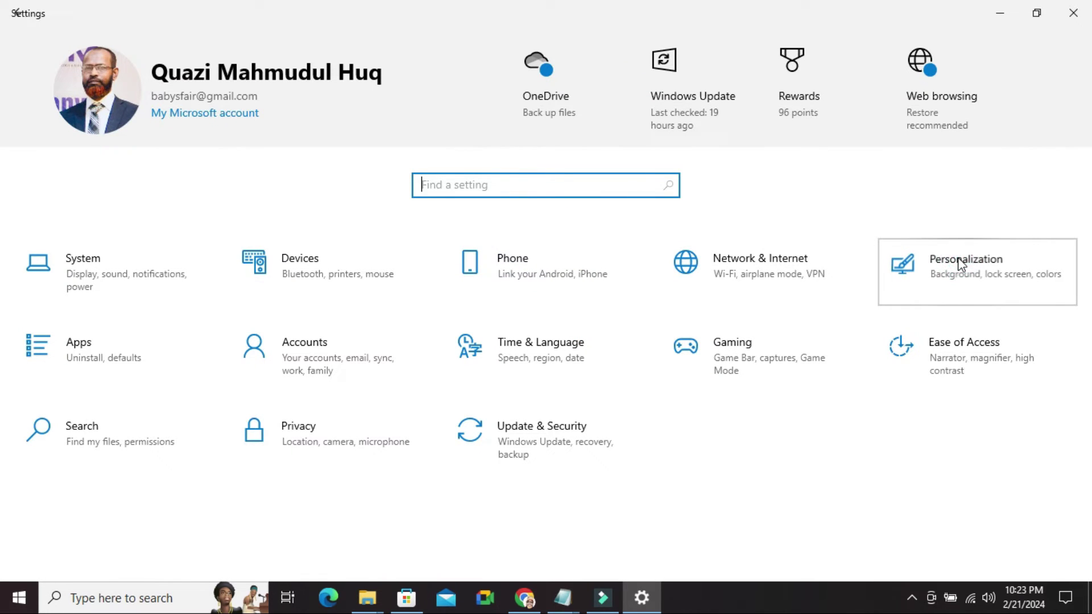
pyautogui.click(961, 264)
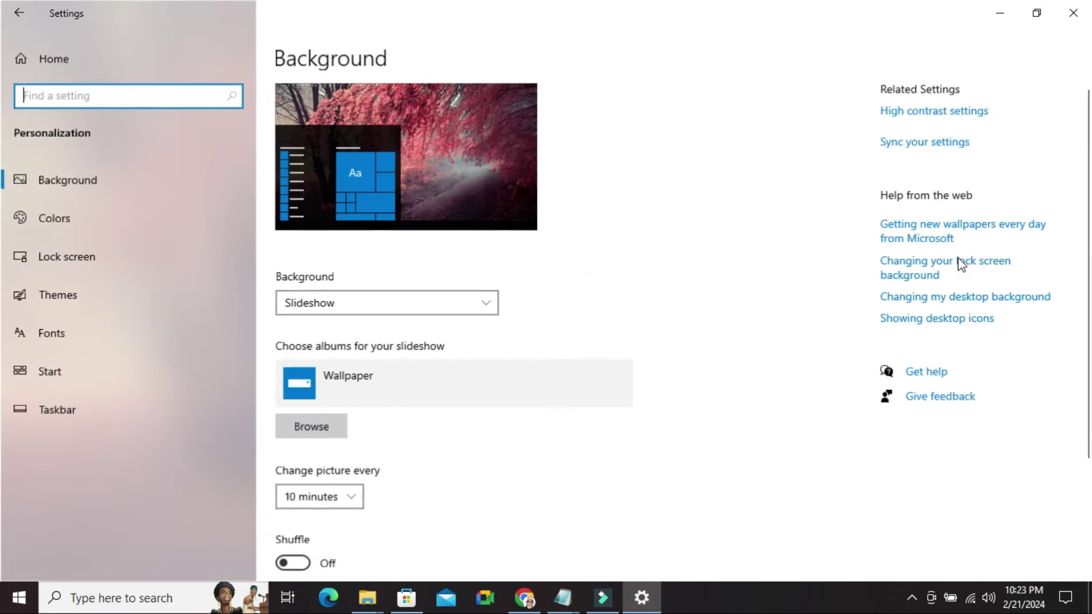
# Turn off 'Show recently added apps' on the Personalization Start page.
pyautogui.click(50, 369)
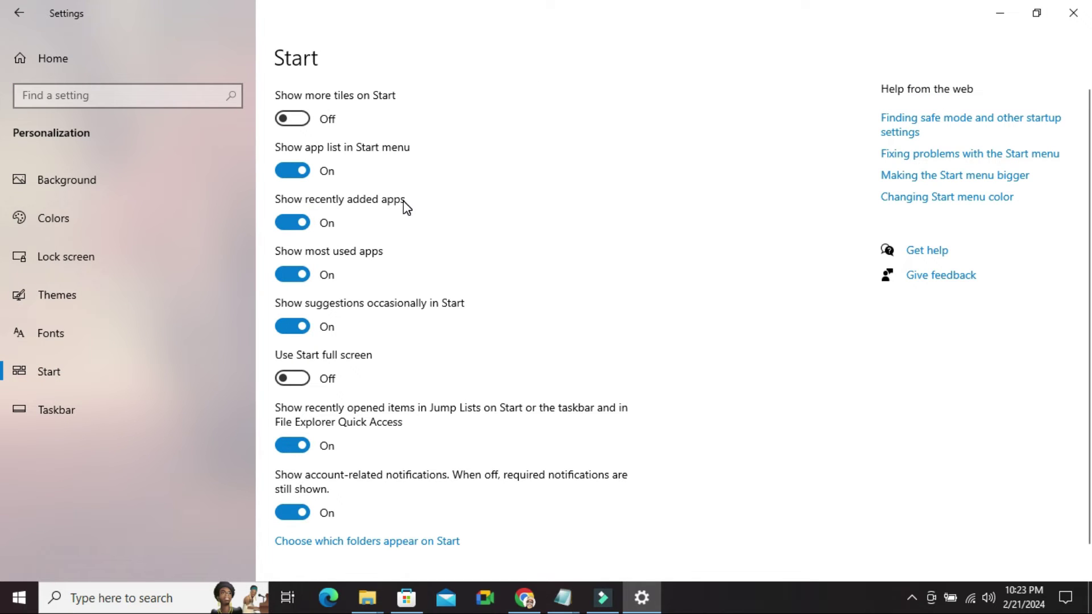
pyautogui.click(292, 223)
# Reopen the Start menu to confirm it now begins with Most used, no Recently added section.
pyautogui.click(17, 597)
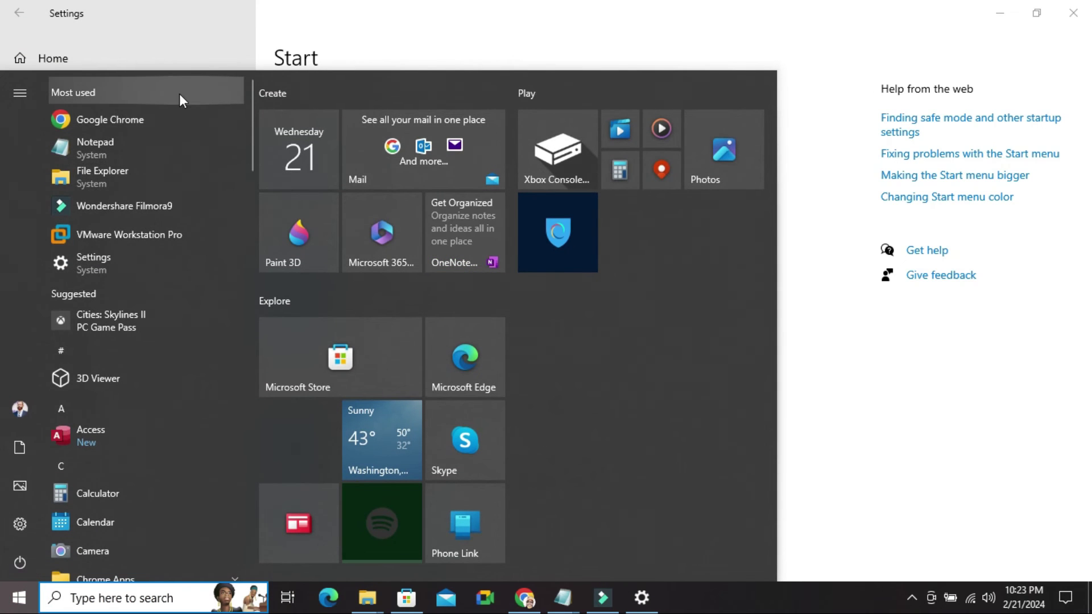